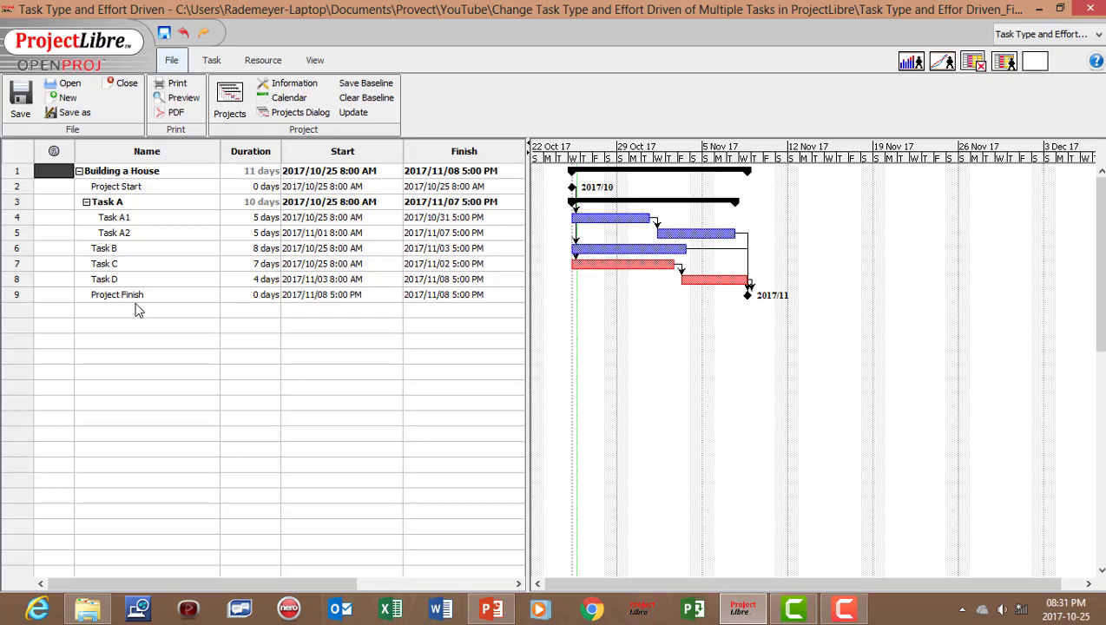
# In Task A's Information, set Type to Fixed Duration and uncheck Effort Driven.
pyautogui.doubleClick(120, 185)
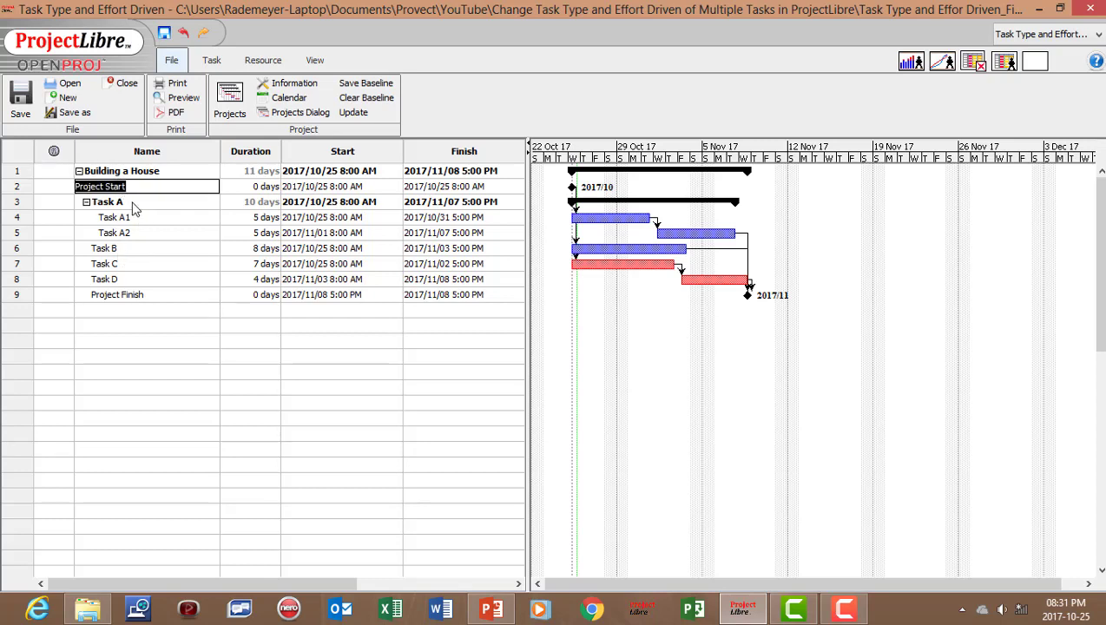
pyautogui.doubleClick(135, 206)
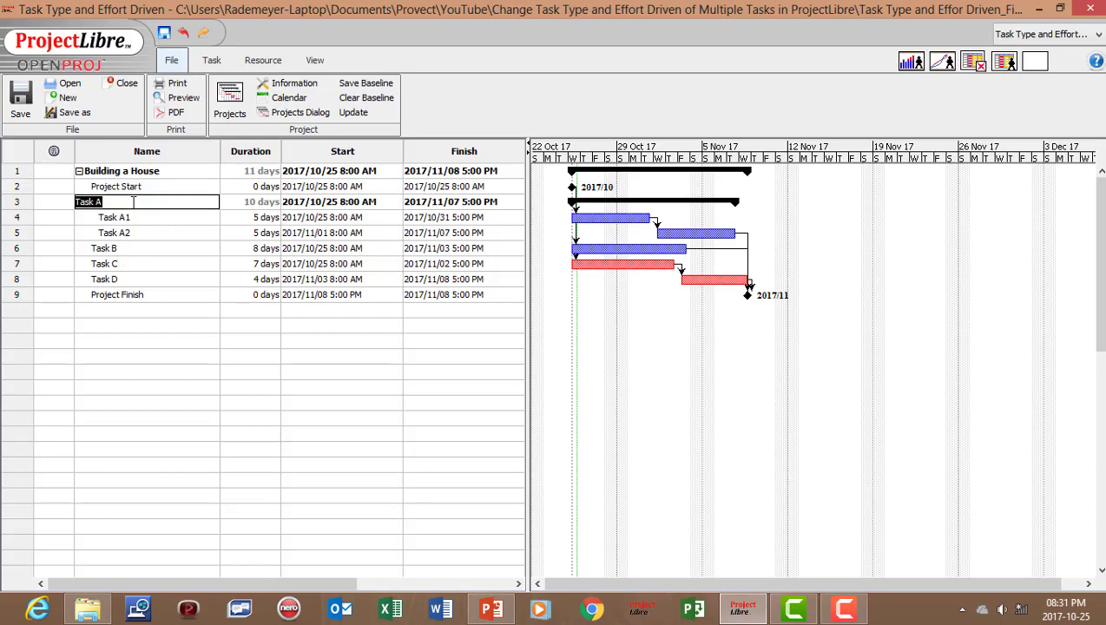
pyautogui.click(212, 61)
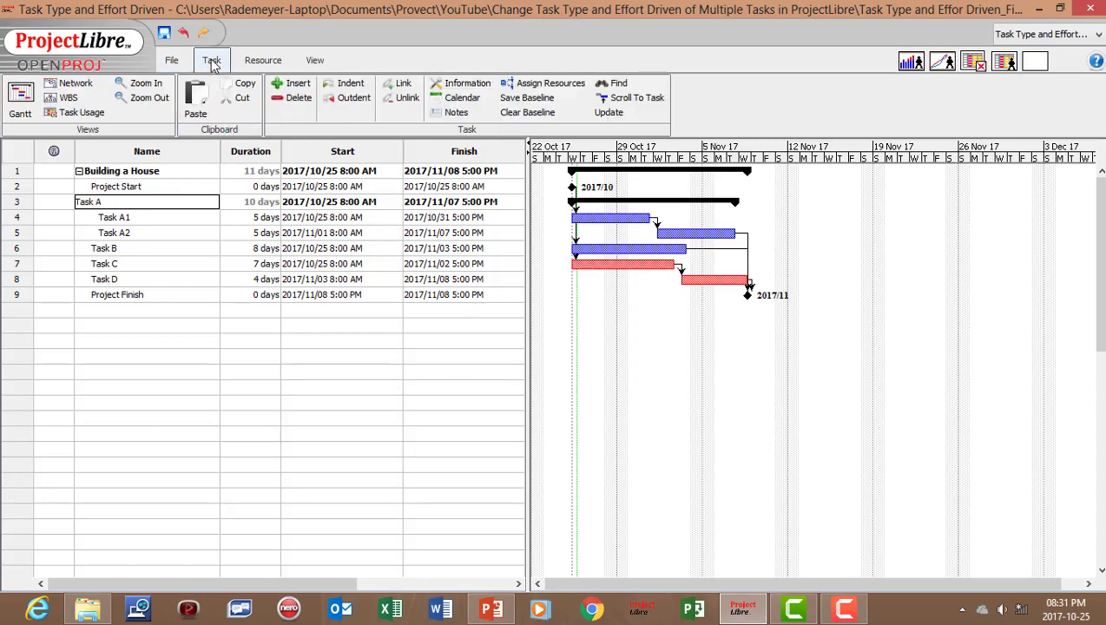
pyautogui.click(468, 84)
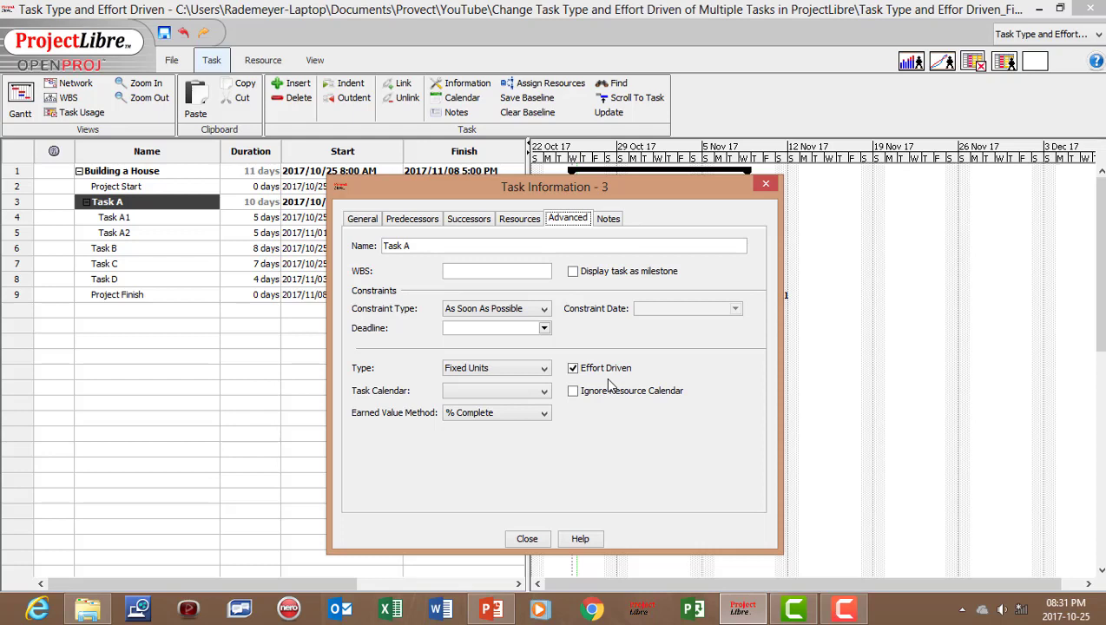
pyautogui.click(544, 370)
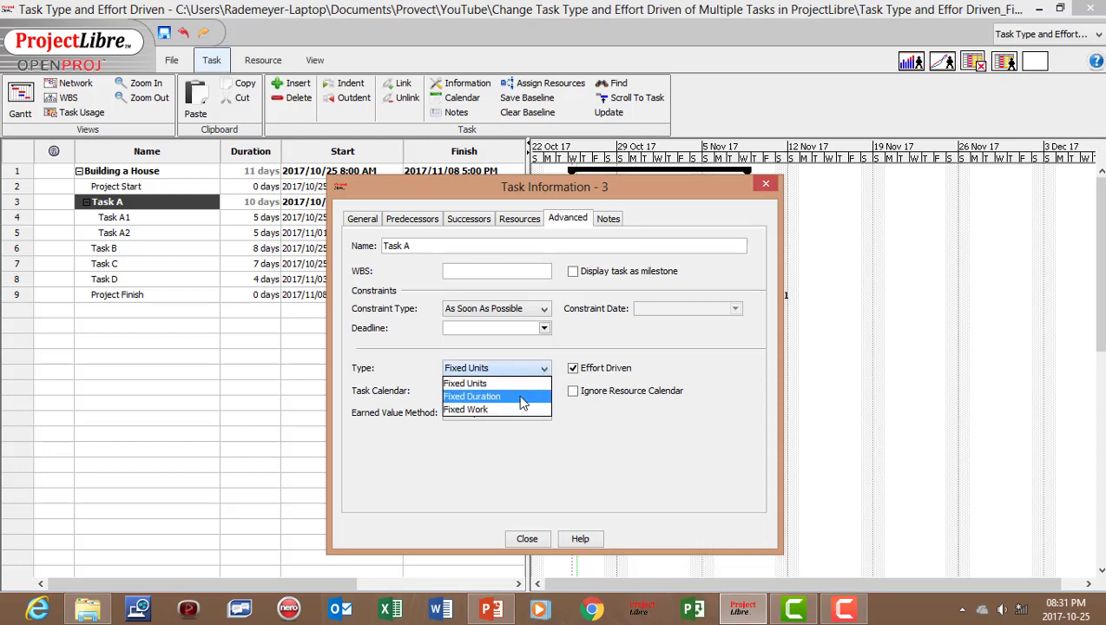
pyautogui.click(522, 402)
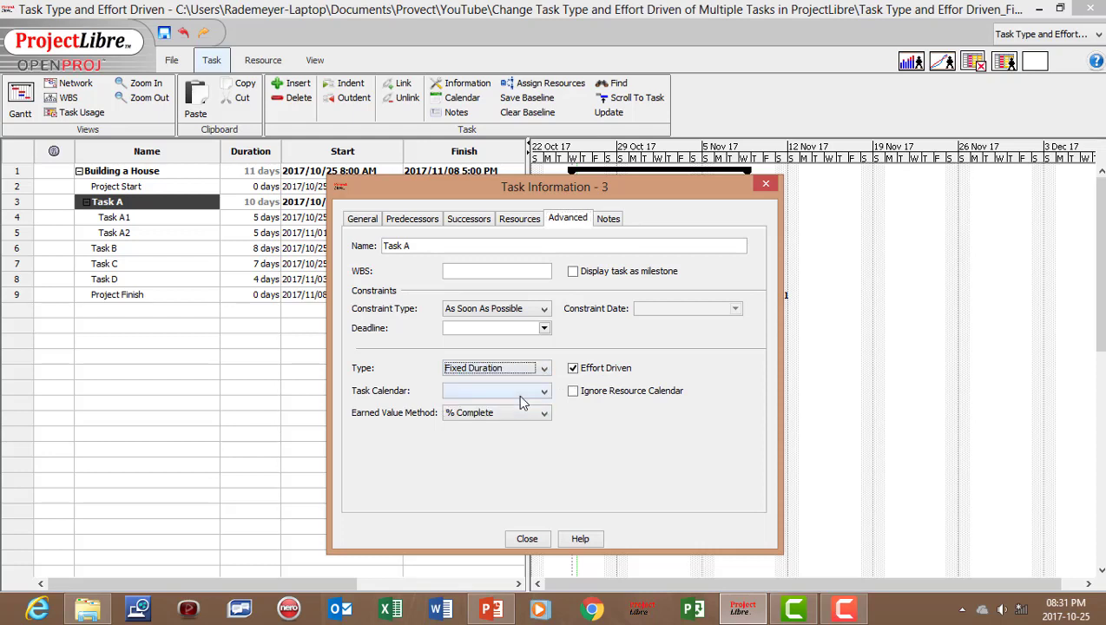
pyautogui.click(573, 369)
pyautogui.click(526, 538)
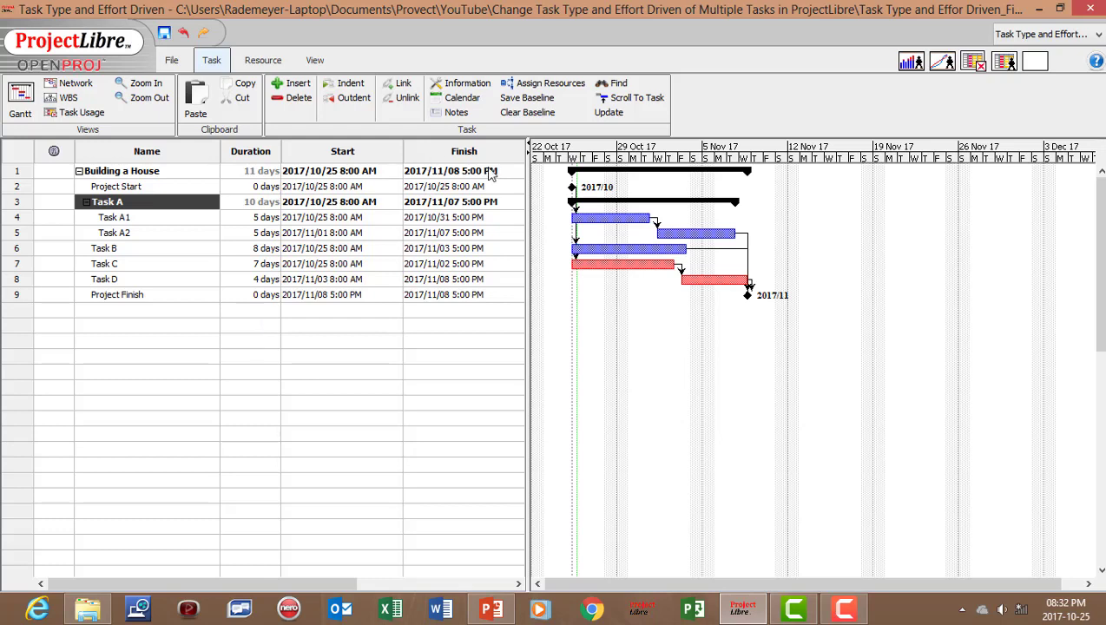
# Widen the task table and try inserting a Type column before Predecessors, then cancel.
pyautogui.moveTo(532, 212); pyautogui.dragTo(702, 233)
pyautogui.click(580, 153)
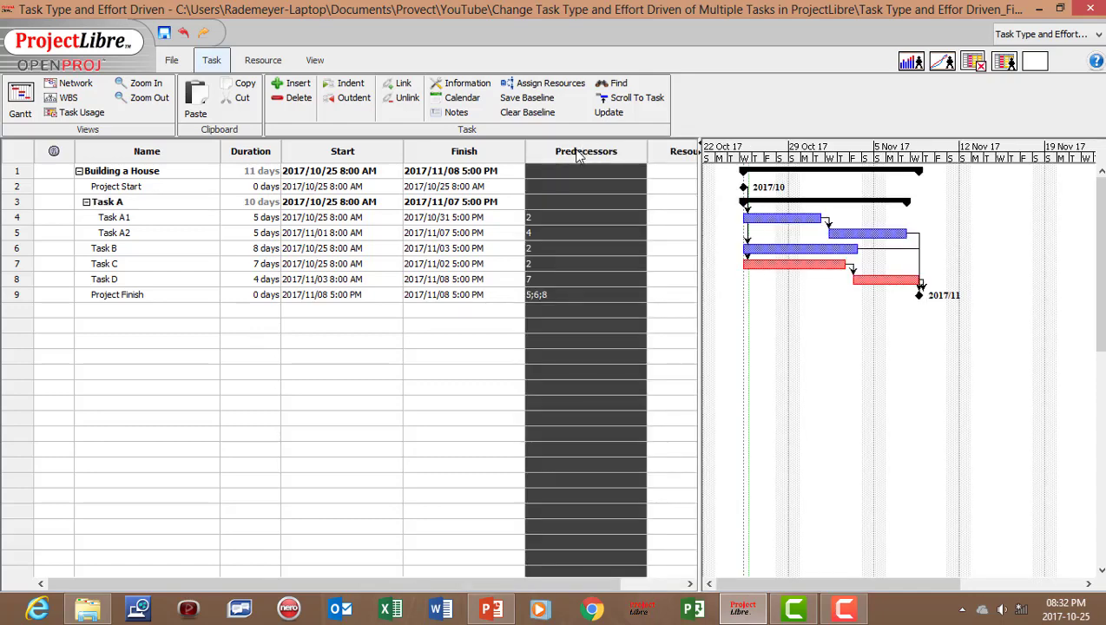
pyautogui.rightClick(581, 153)
pyautogui.click(612, 185)
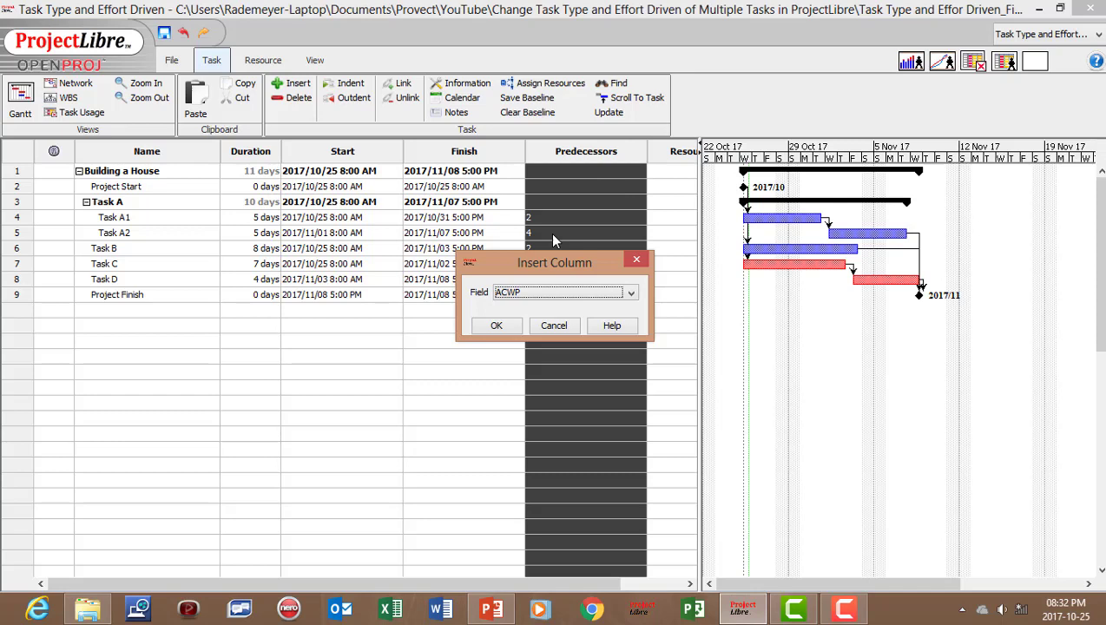
pyautogui.click(631, 295)
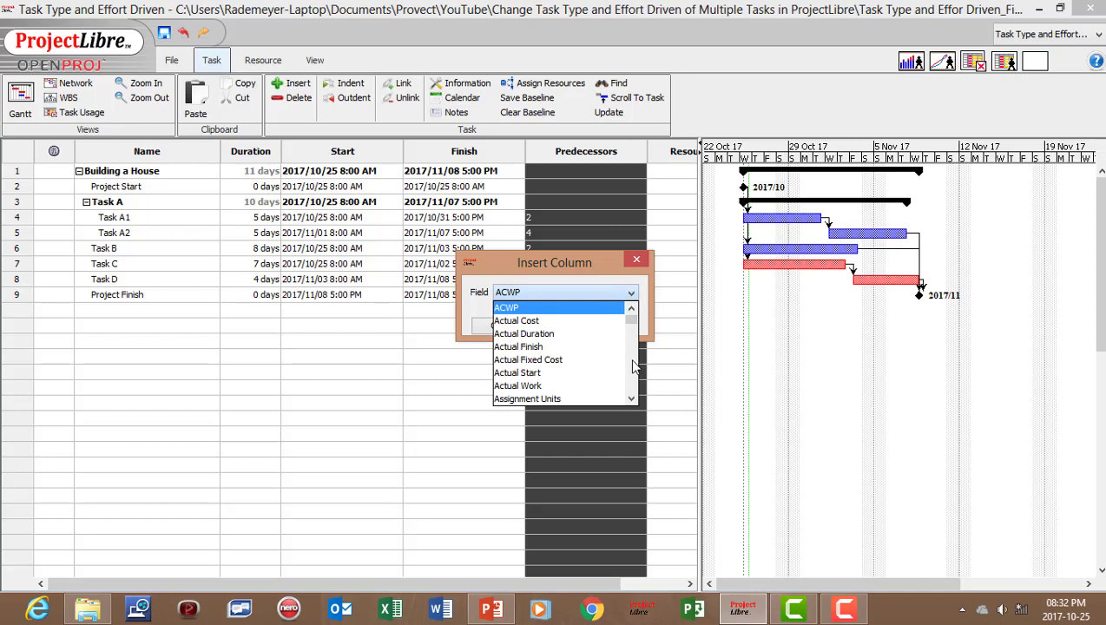
pyautogui.scroll(-20, 634, 366)
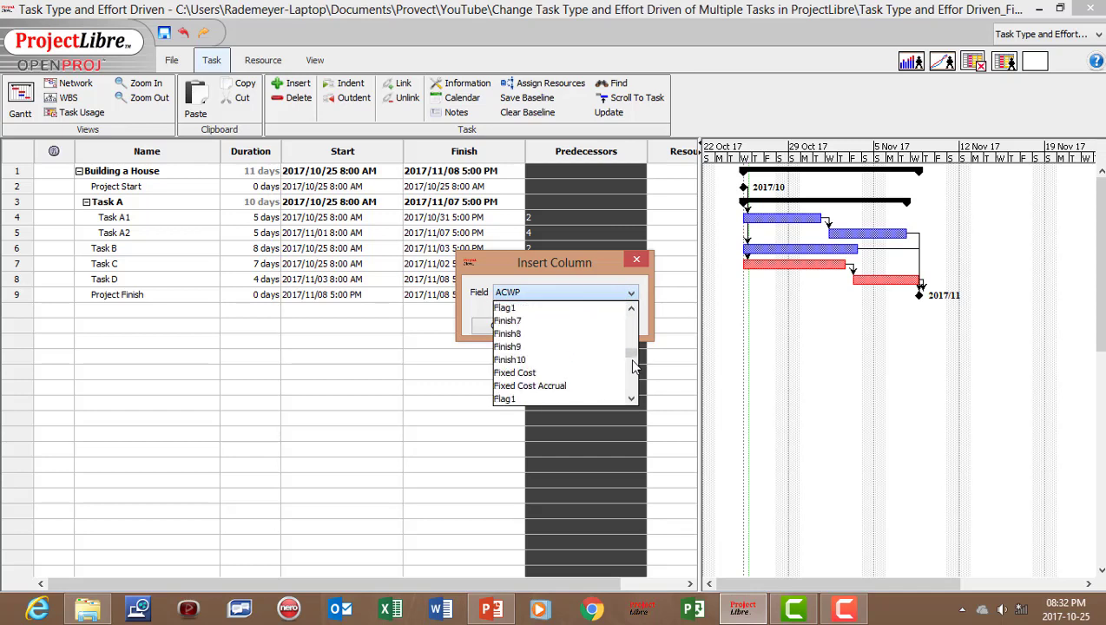
pyautogui.scroll(-20, 634, 366)
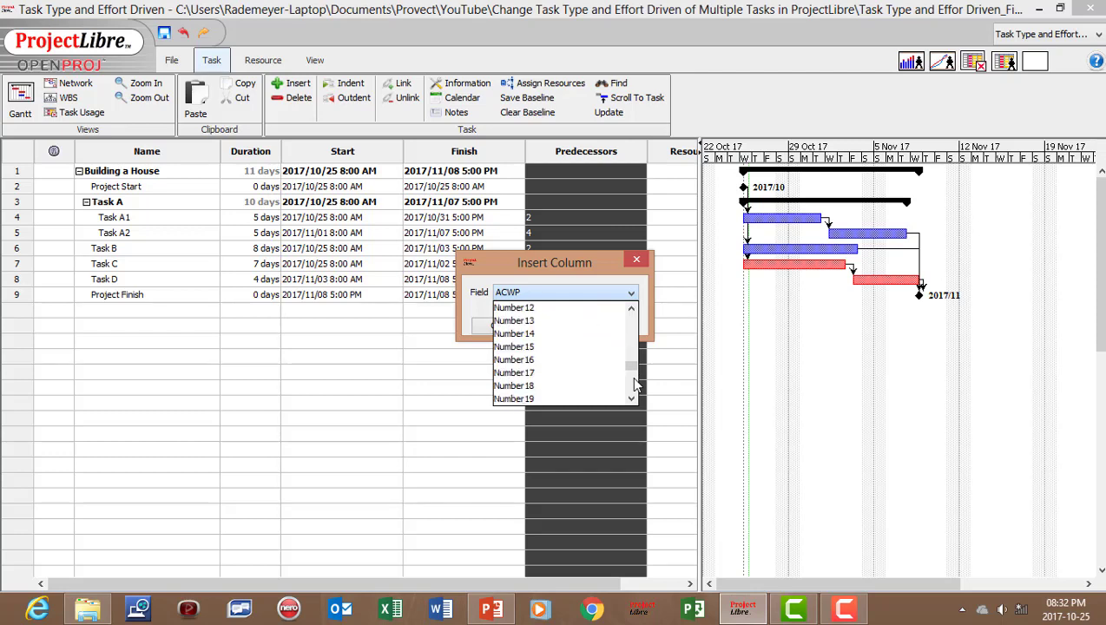
pyautogui.scroll(-10, 634, 384)
pyautogui.scroll(-5, 634, 385)
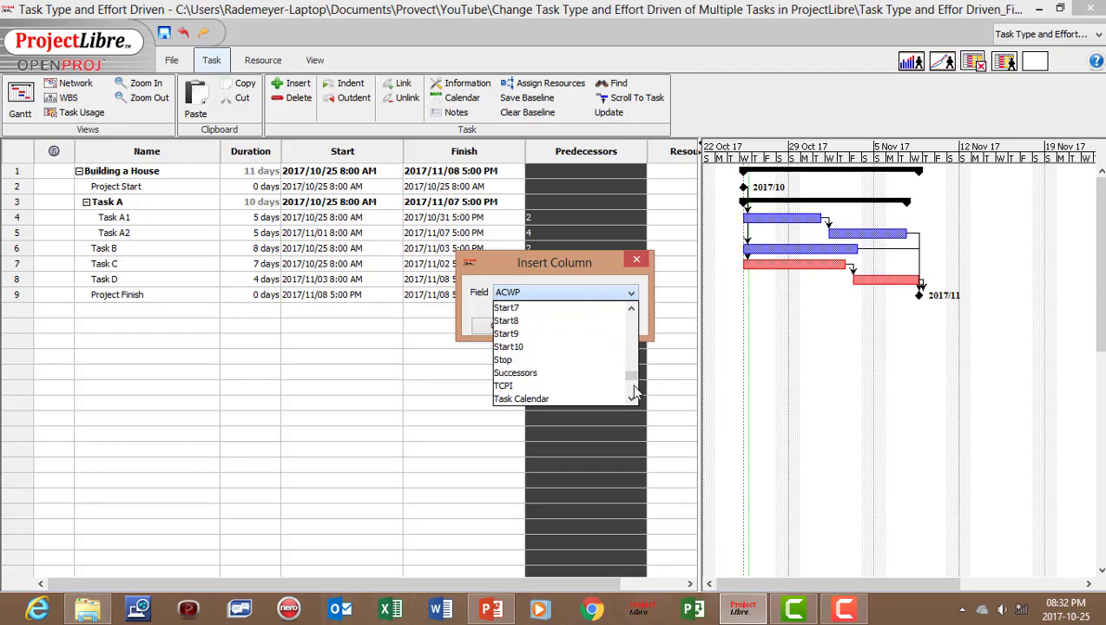
pyautogui.scroll(-2, 634, 391)
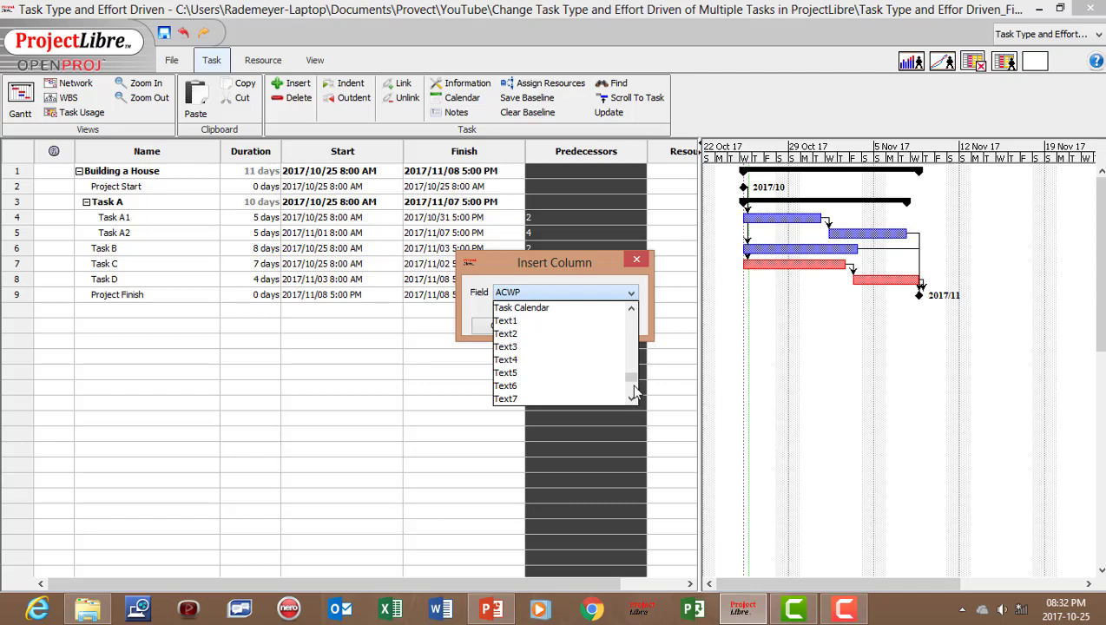
pyautogui.scroll(-9, 634, 385)
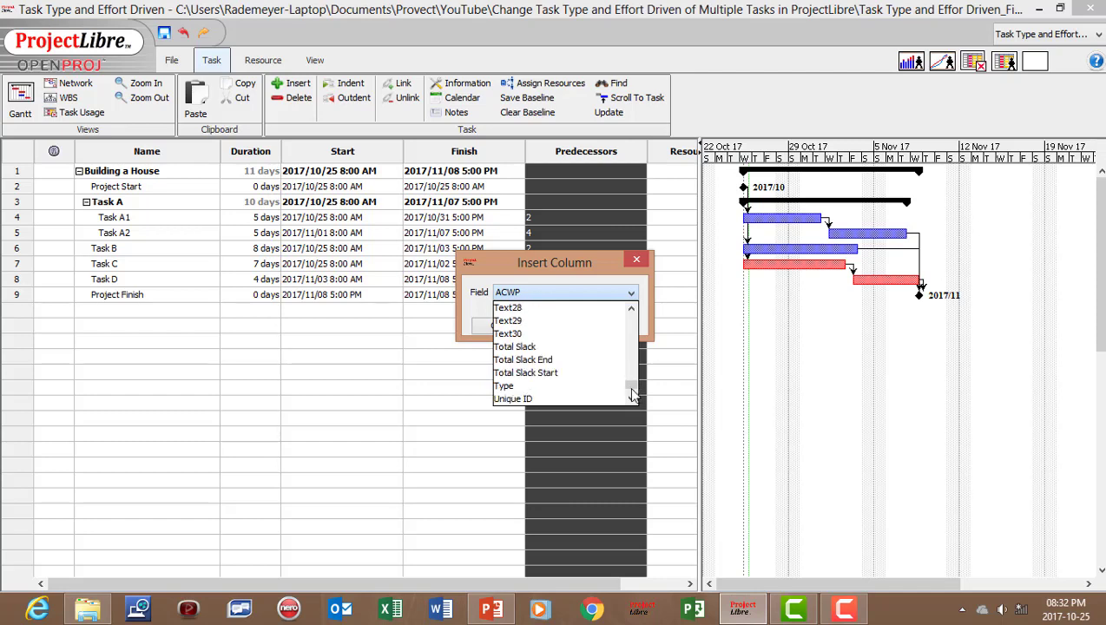
pyautogui.click(588, 387)
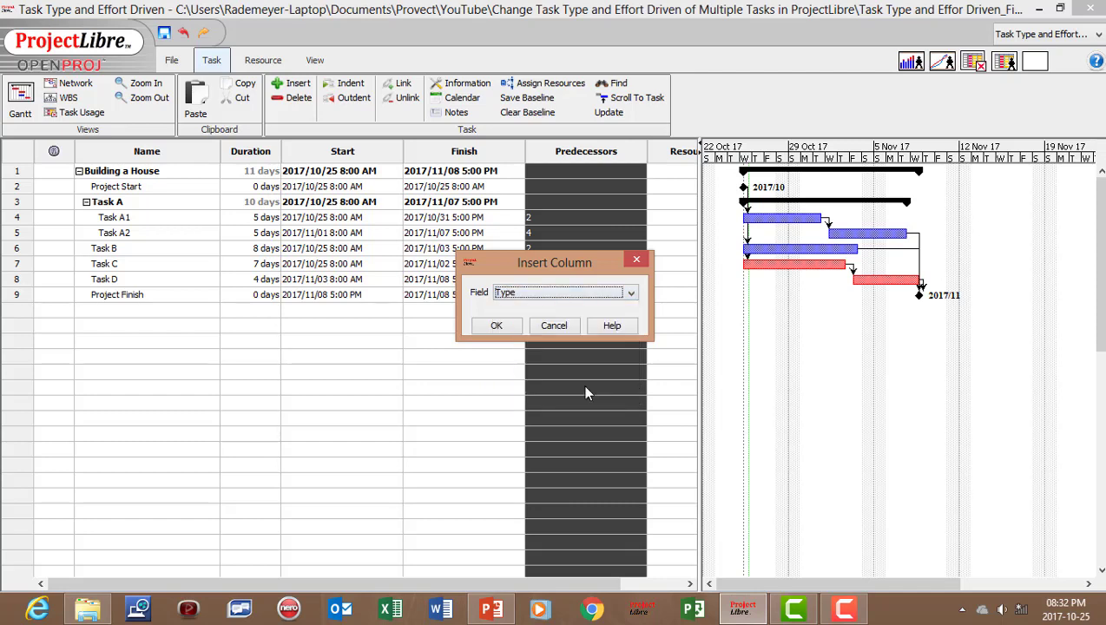
pyautogui.click(554, 326)
# Insert a Type column before the Predecessors column.
pyautogui.rightClick(558, 157)
pyautogui.click(586, 187)
pyautogui.write('Type')
pyautogui.click(496, 327)
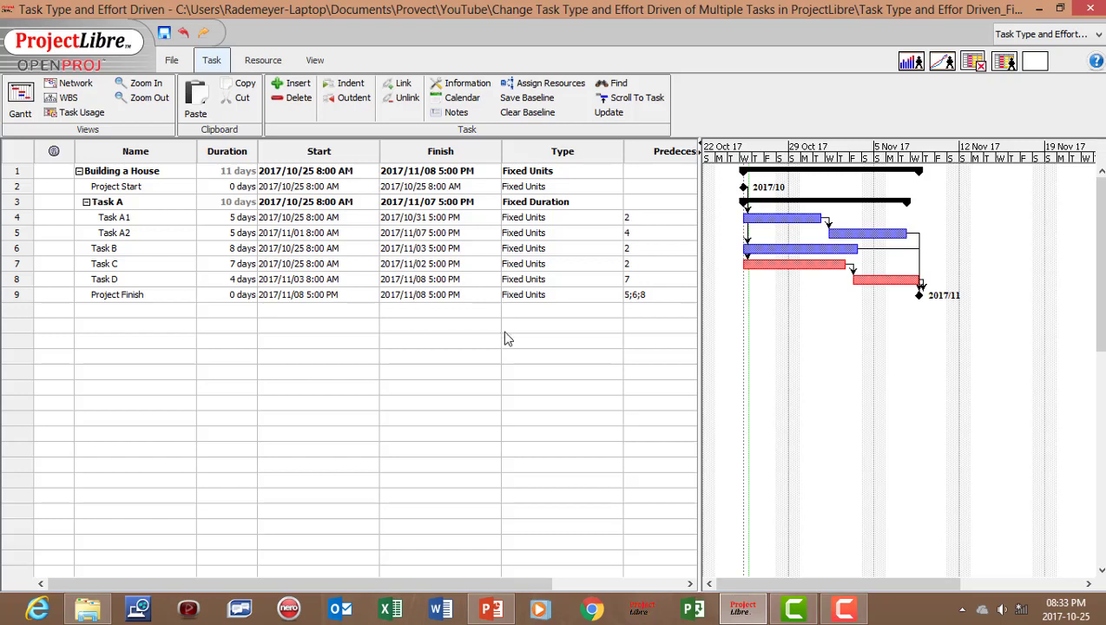
# Insert an Effort Driven column beside Type and widen the table to show it fully.
pyautogui.rightClick(645, 156)
pyautogui.click(682, 193)
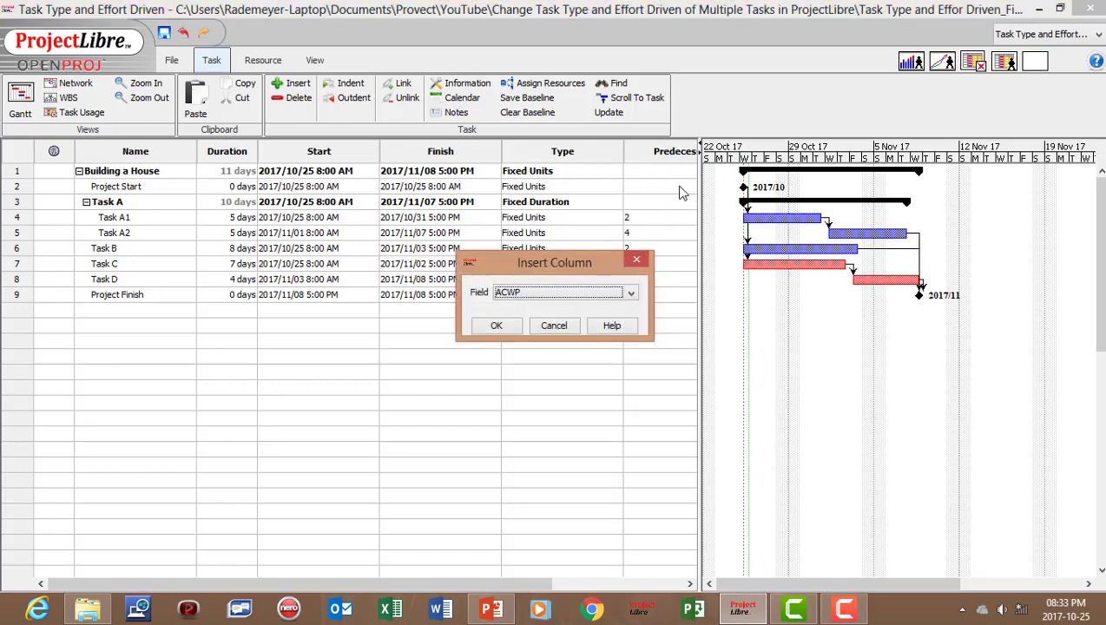
pyautogui.press('e')
pyautogui.press('f')
pyautogui.click(492, 327)
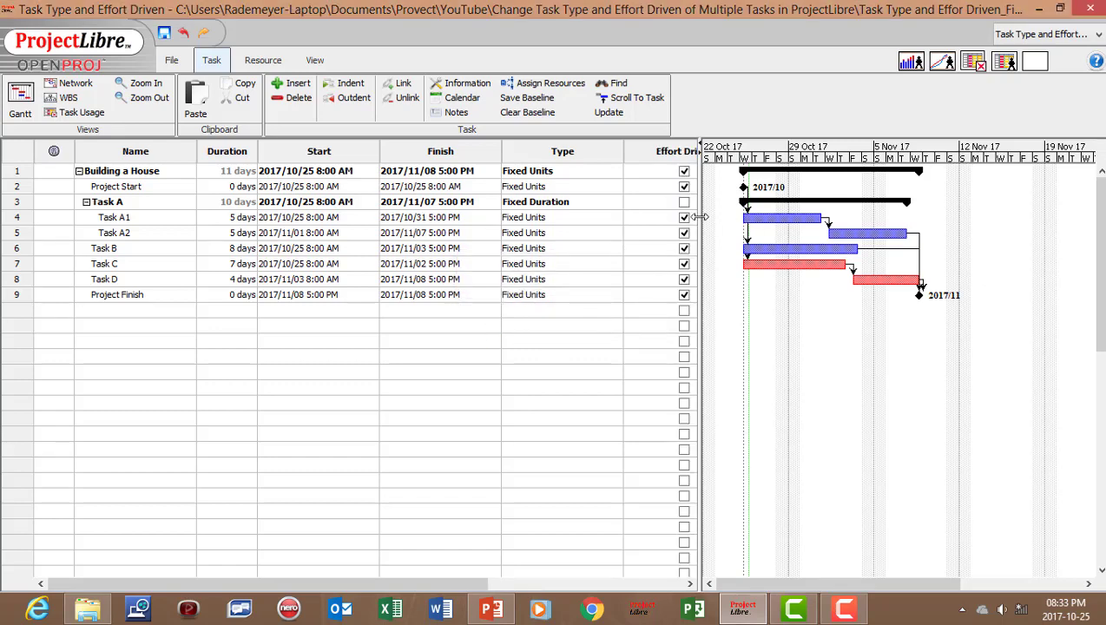
pyautogui.moveTo(702, 215); pyautogui.dragTo(752, 223)
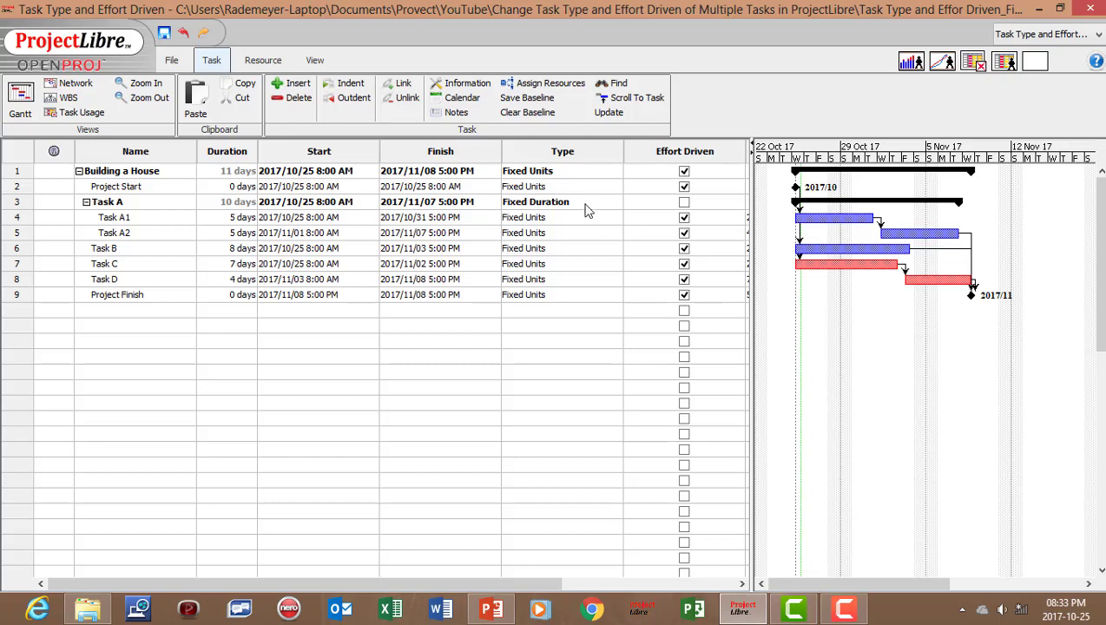
# Set Building a House, Project Start, Task A1 and Task A2 to Fixed Duration.
pyautogui.click(596, 173)
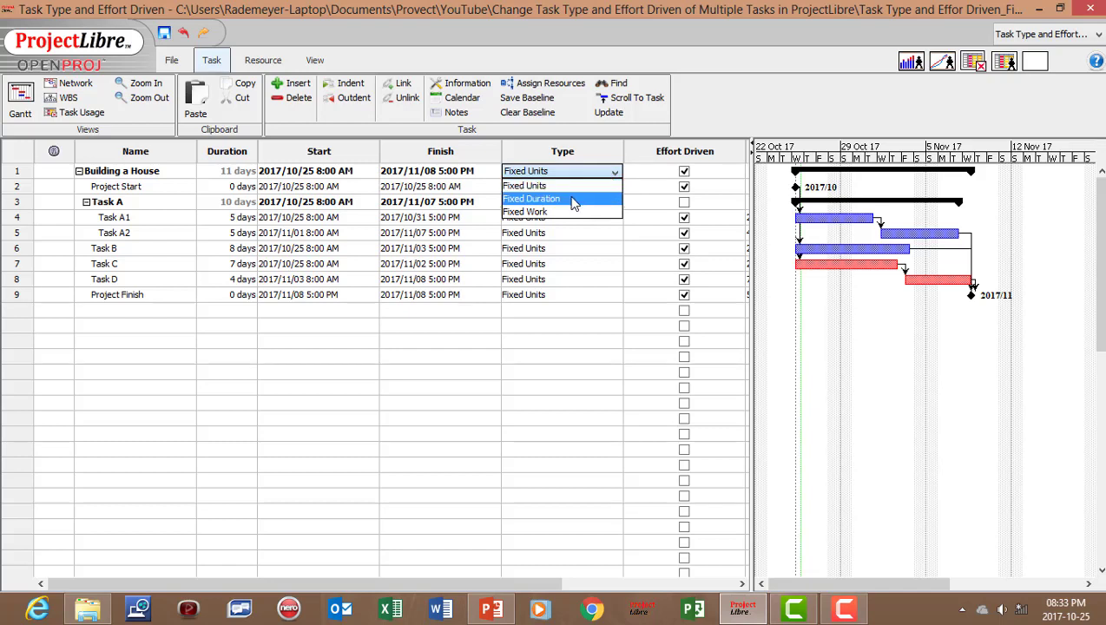
pyautogui.click(573, 201)
pyautogui.click(609, 186)
pyautogui.click(586, 216)
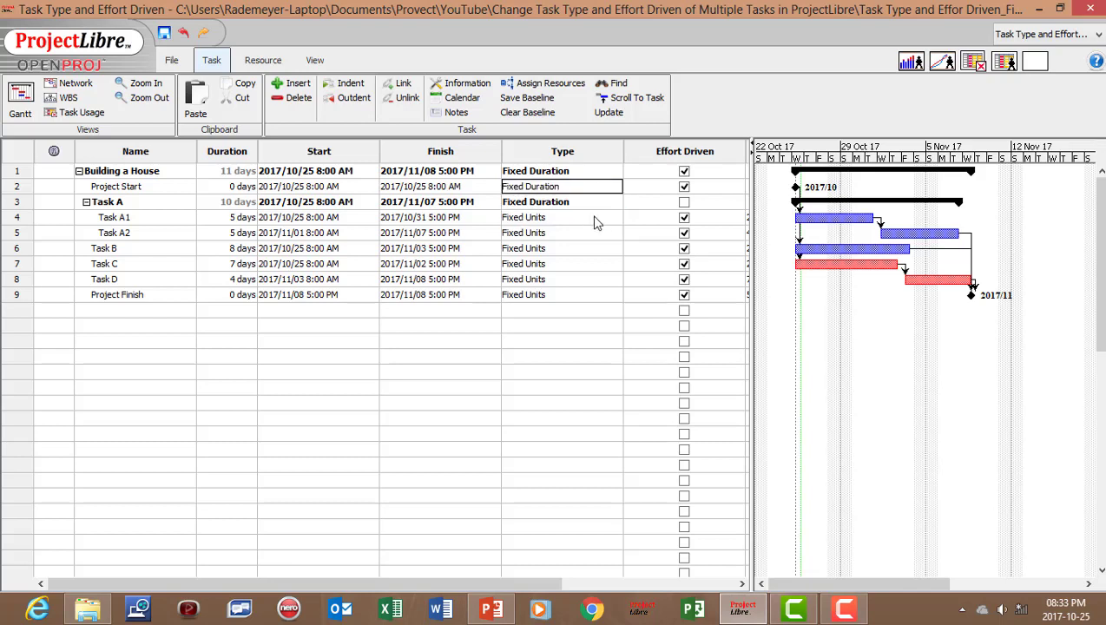
pyautogui.click(596, 219)
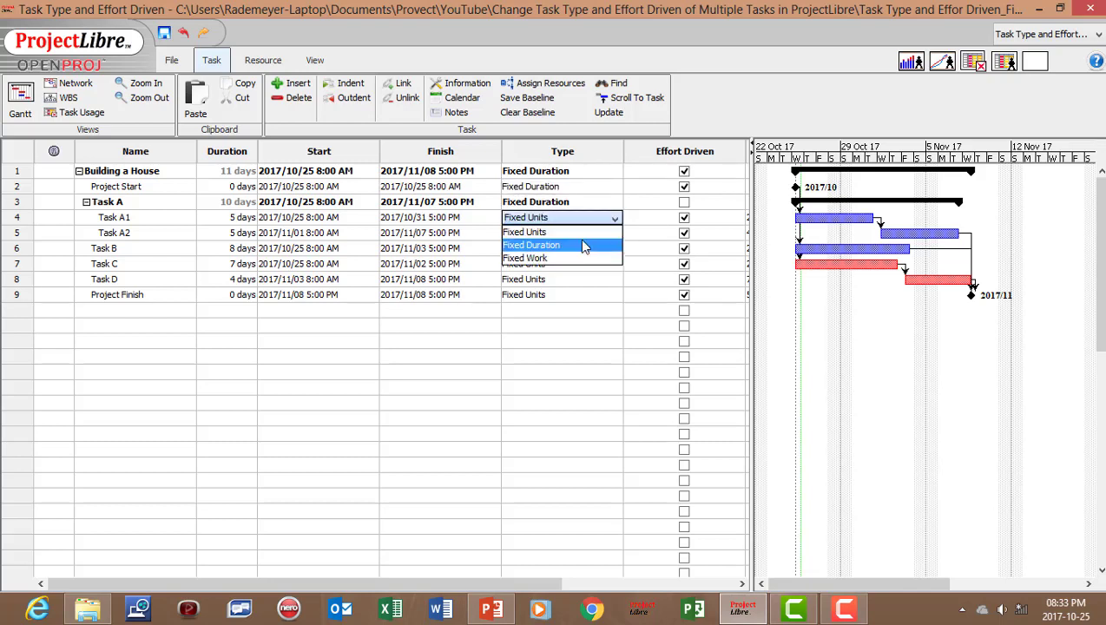
pyautogui.click(582, 245)
pyautogui.click(594, 233)
pyautogui.click(578, 260)
# Set Task B, Task C, Task D and Project Finish to Fixed Duration.
pyautogui.click(572, 248)
pyautogui.click(588, 276)
pyautogui.click(576, 260)
pyautogui.click(573, 292)
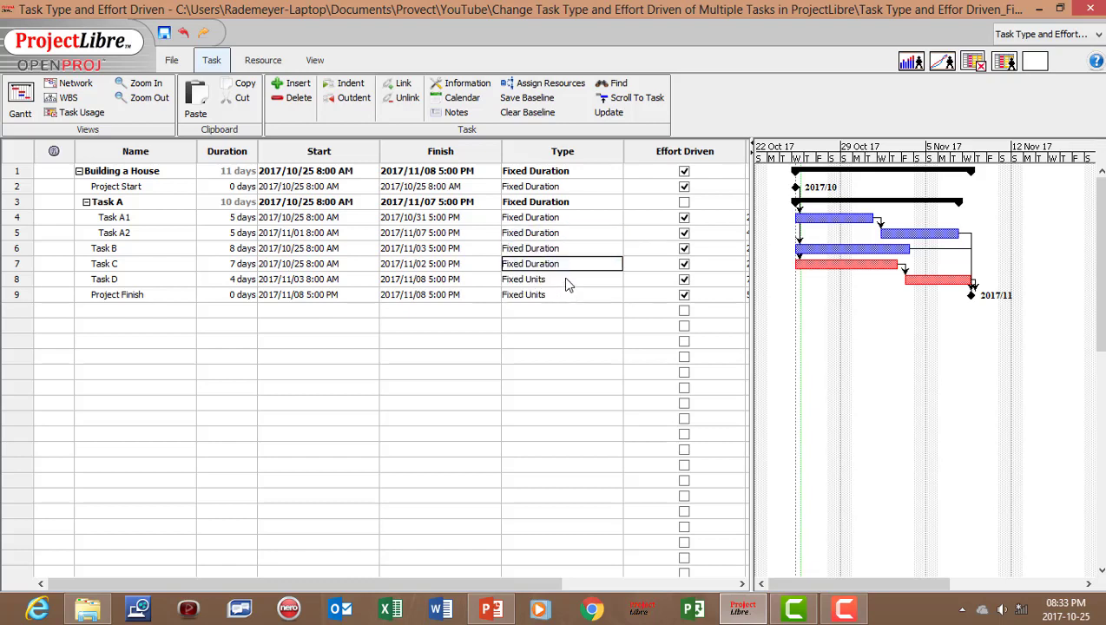
pyautogui.click(569, 279)
pyautogui.click(571, 308)
pyautogui.click(575, 295)
pyautogui.click(577, 321)
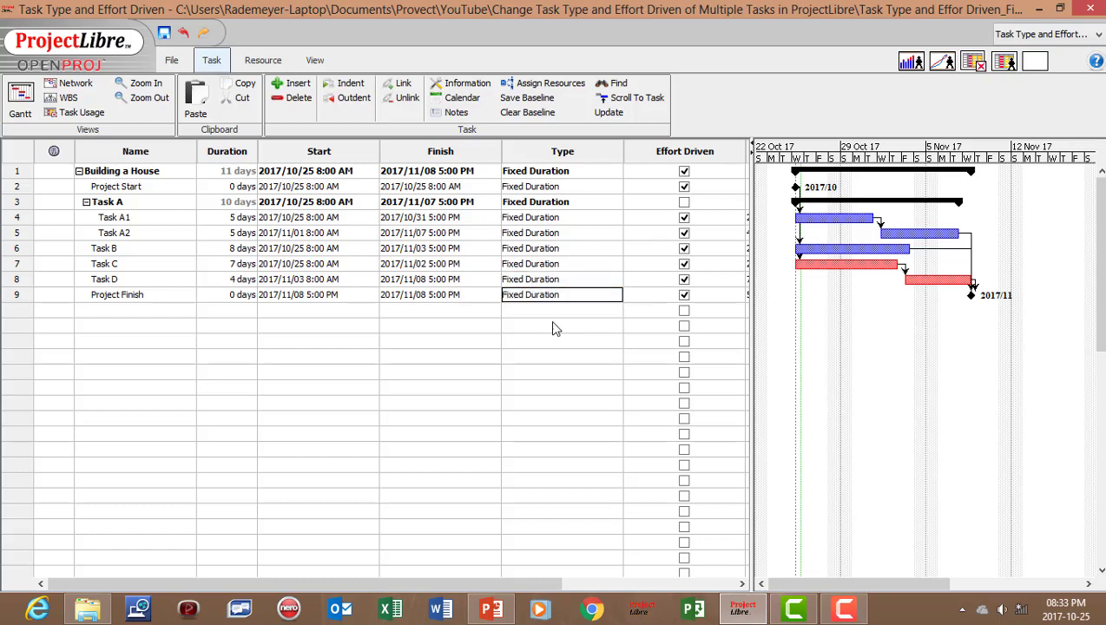
# Clear Effort Driven for Building a House, Project Start, Tasks A1, A2, B, C, D and Project Finish.
pyautogui.click(684, 171)
pyautogui.click(684, 187)
pyautogui.click(684, 217)
pyautogui.click(684, 232)
pyautogui.click(684, 248)
pyautogui.click(684, 264)
pyautogui.click(684, 280)
pyautogui.click(684, 295)
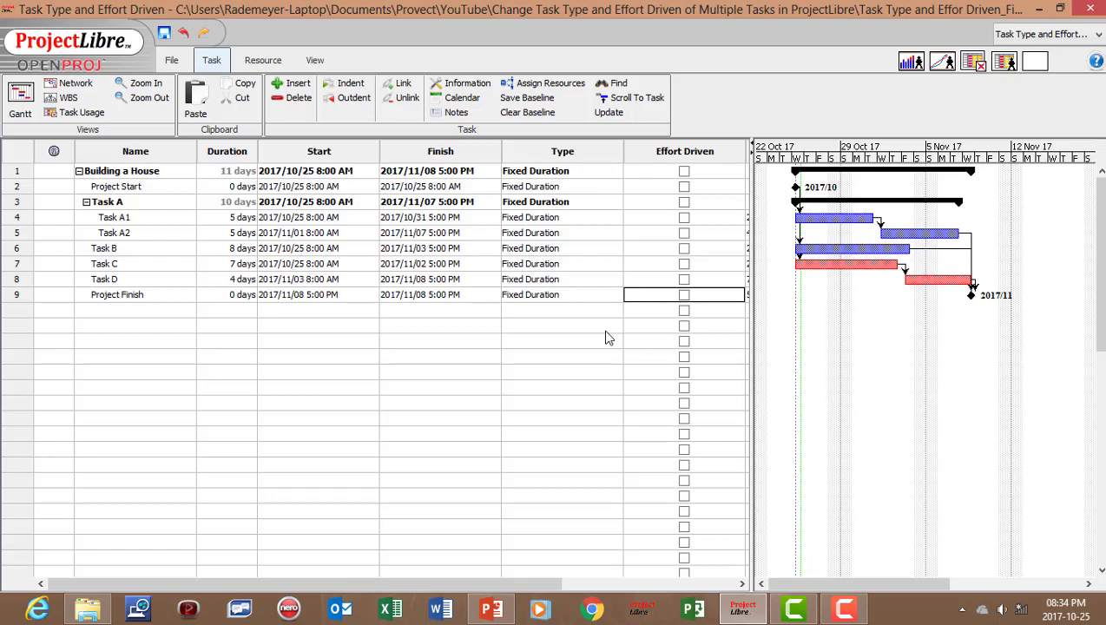
# Hide the Type and Effort Driven columns and narrow the table to widen the Gantt chart.
pyautogui.rightClick(526, 149)
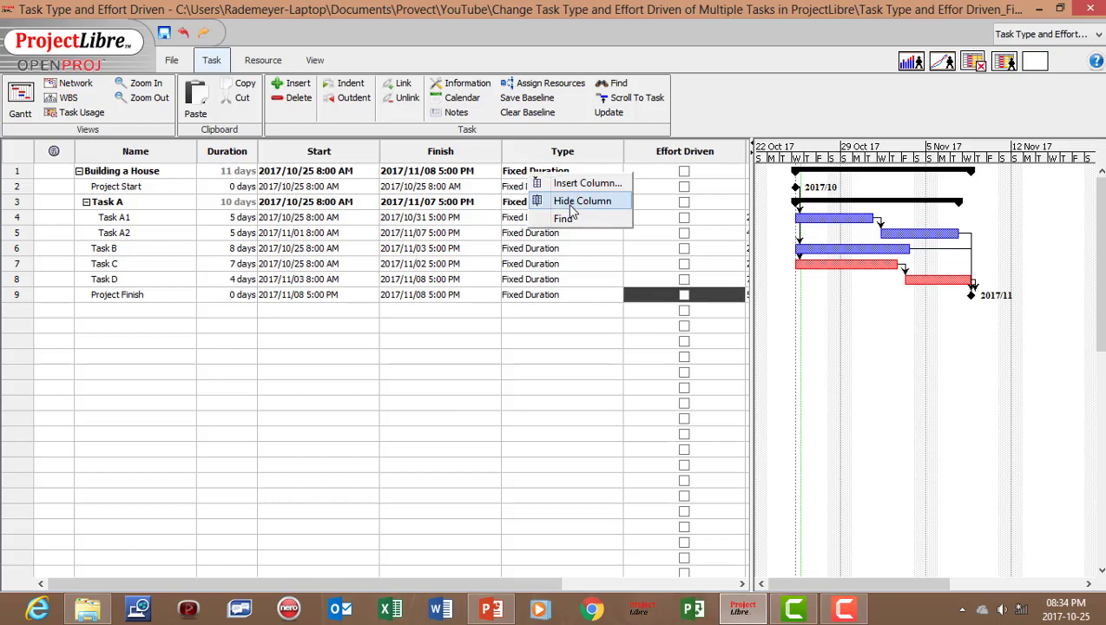
pyautogui.click(571, 201)
pyautogui.rightClick(531, 155)
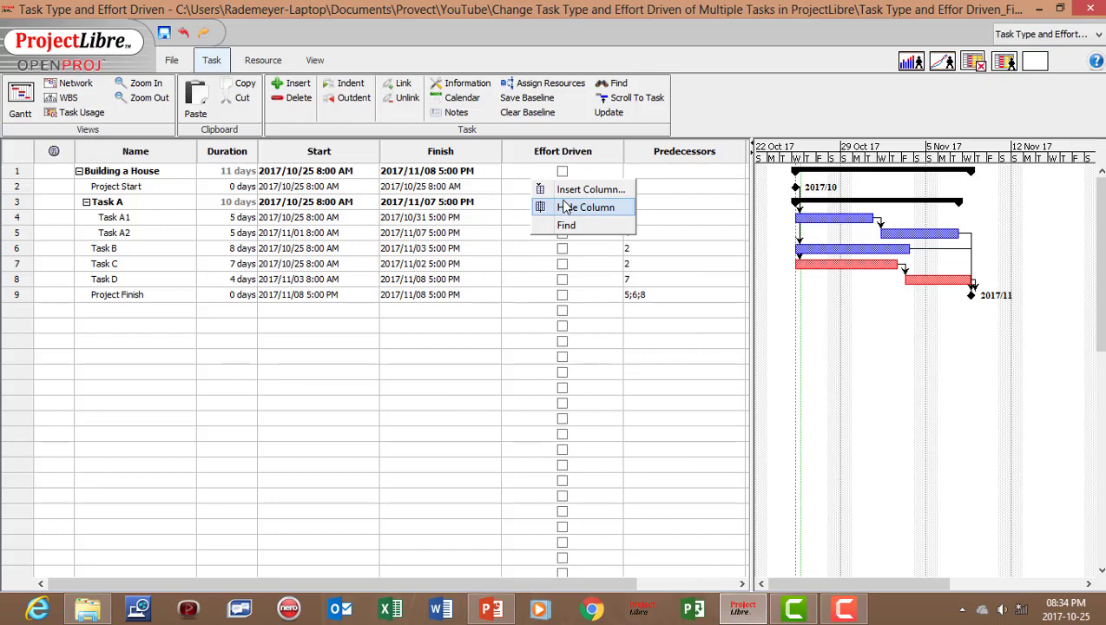
pyautogui.click(565, 207)
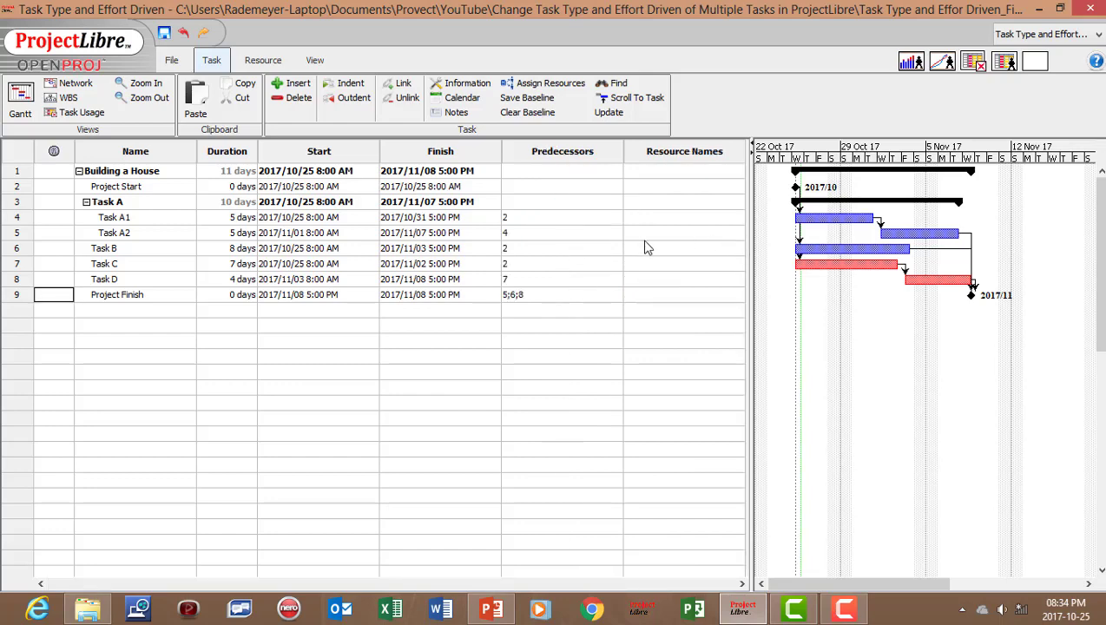
pyautogui.moveTo(750, 226); pyautogui.dragTo(502, 208)
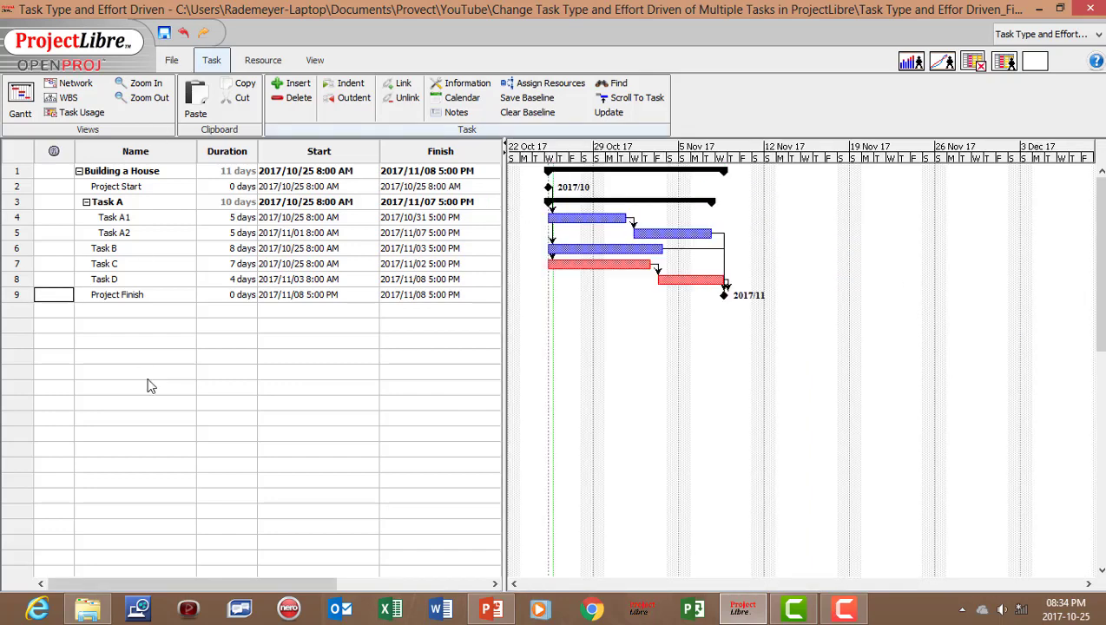
# View Task B's Information to confirm Fixed Duration with Effort Driven unchecked.
pyautogui.doubleClick(105, 248)
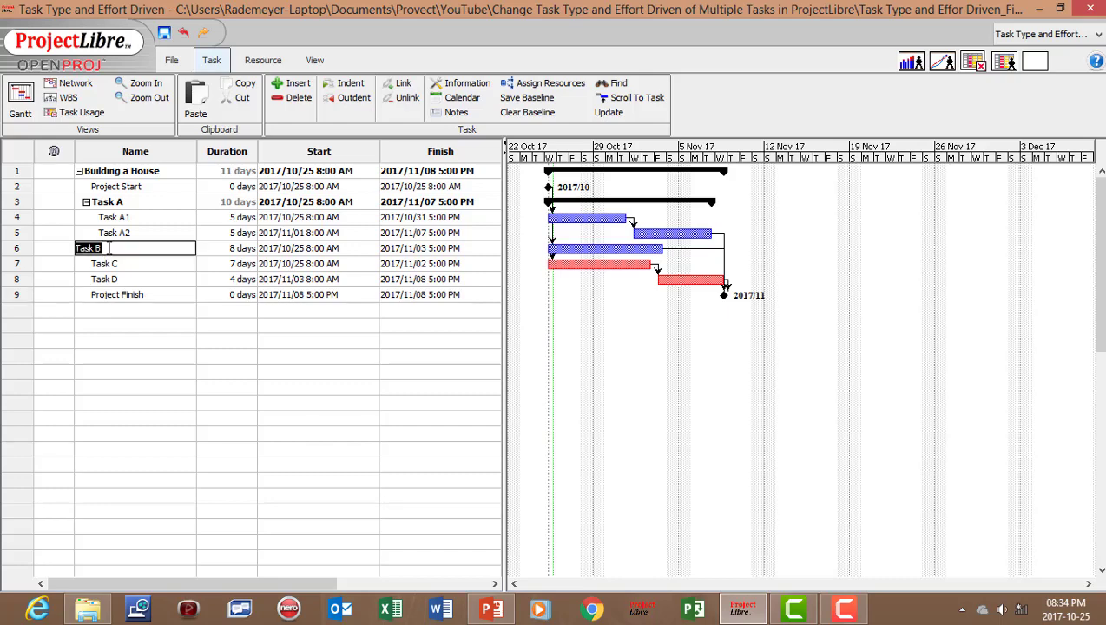
pyautogui.click(467, 87)
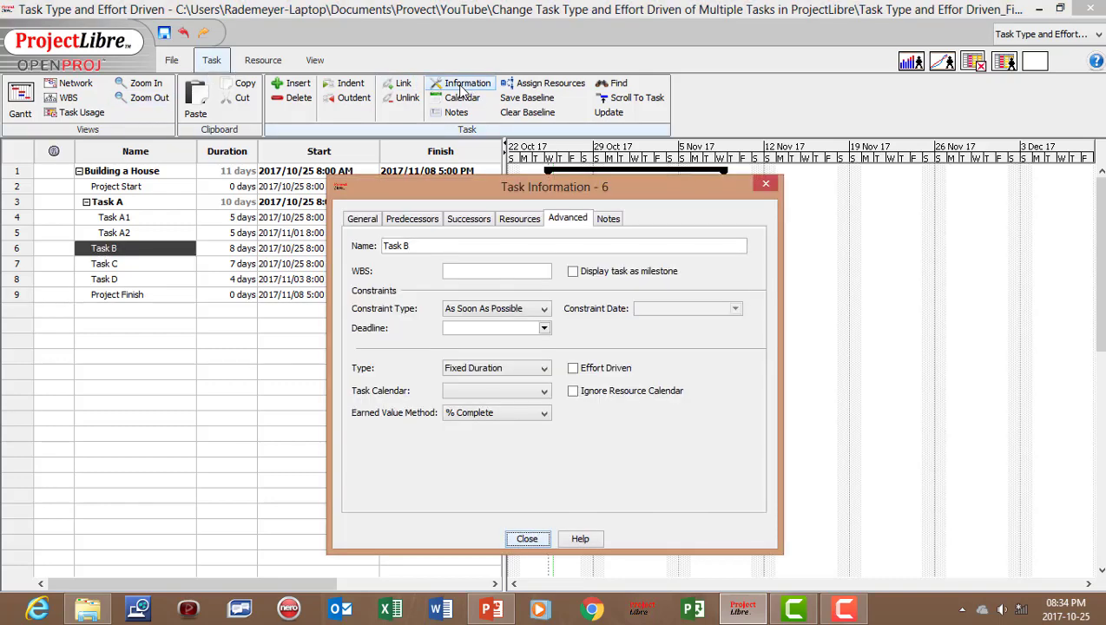